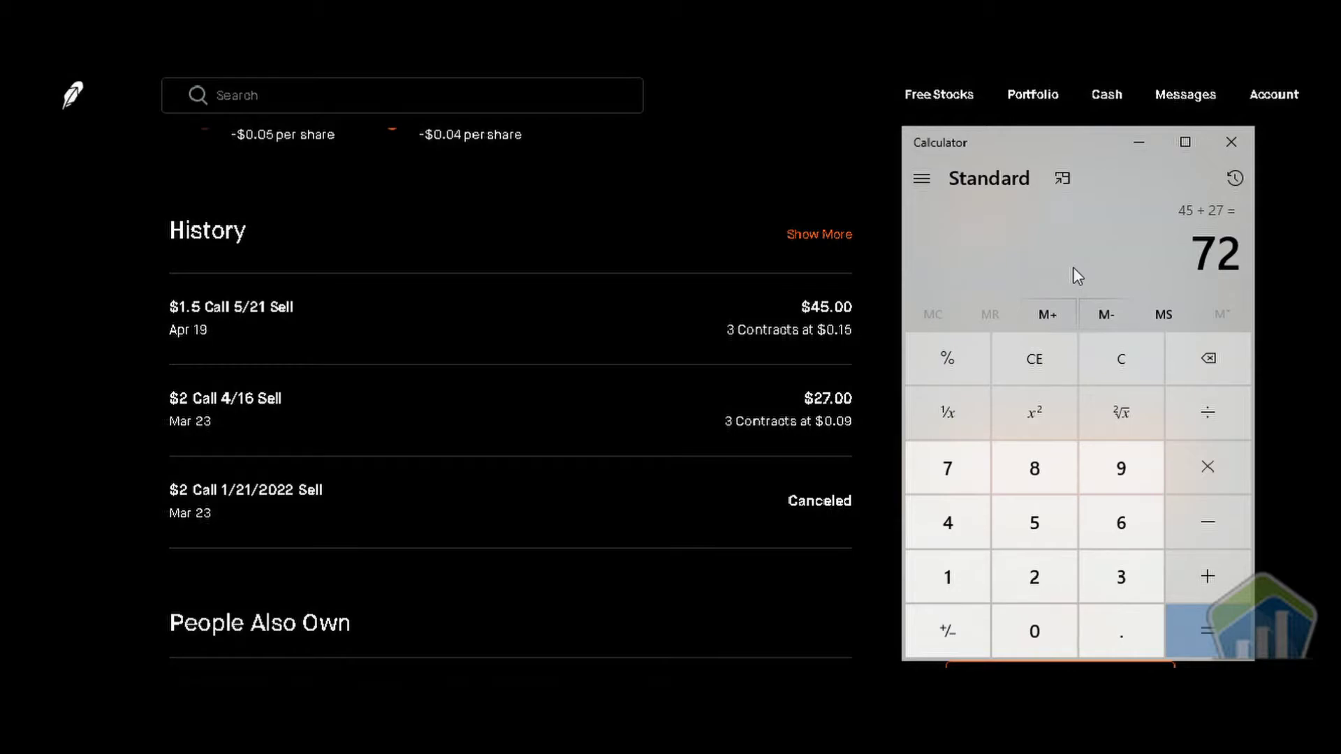
Subtract the 78 stock loss from the 72 premium total in the calculator, then close it.
click(1206, 537)
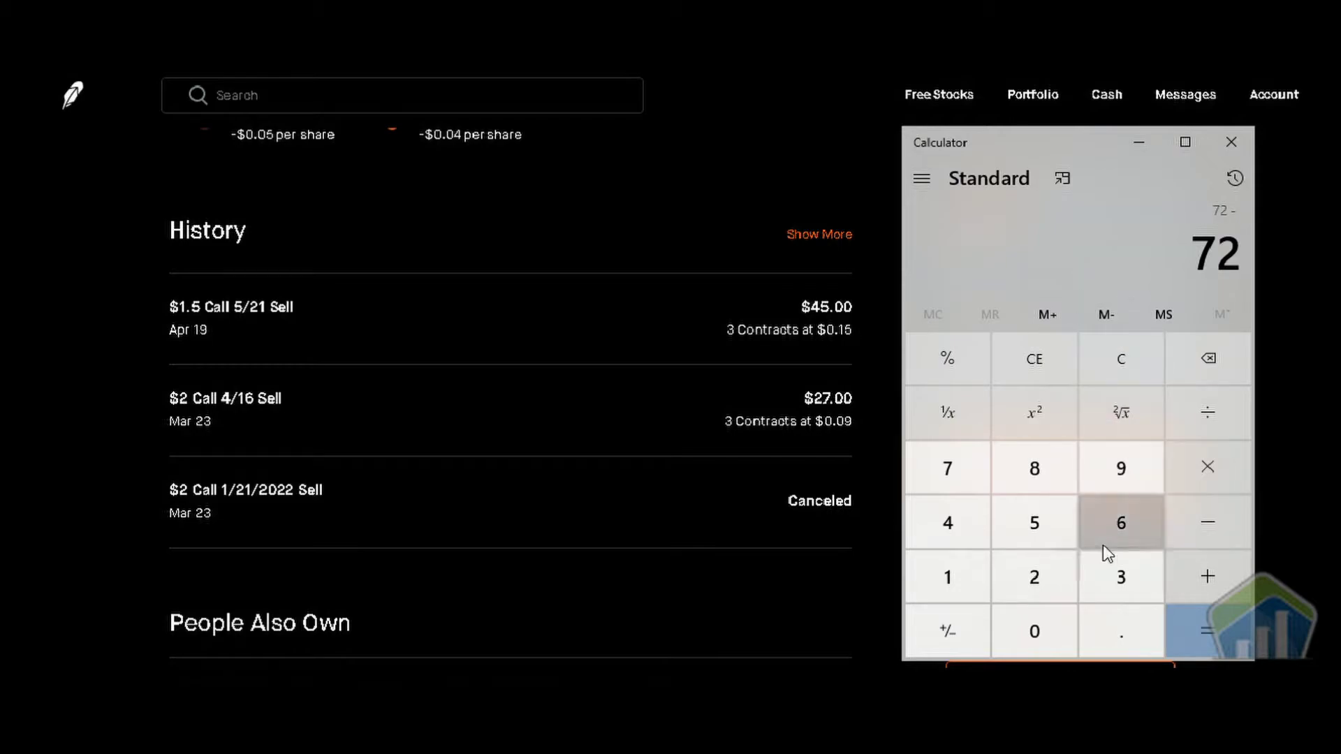
click(950, 490)
click(1033, 472)
click(1193, 616)
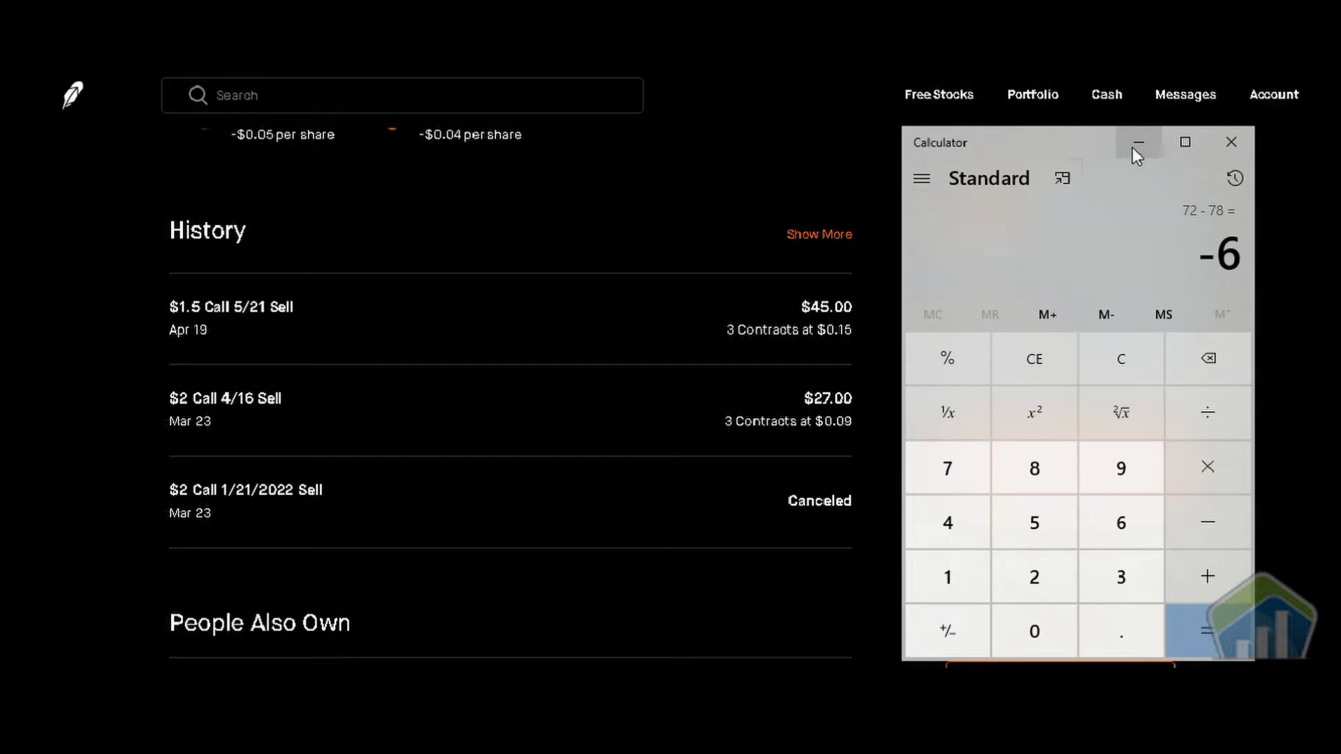
click(1230, 142)
Examine the total return on the LPCN share position below its price chart.
scroll(323, 414, up, 5)
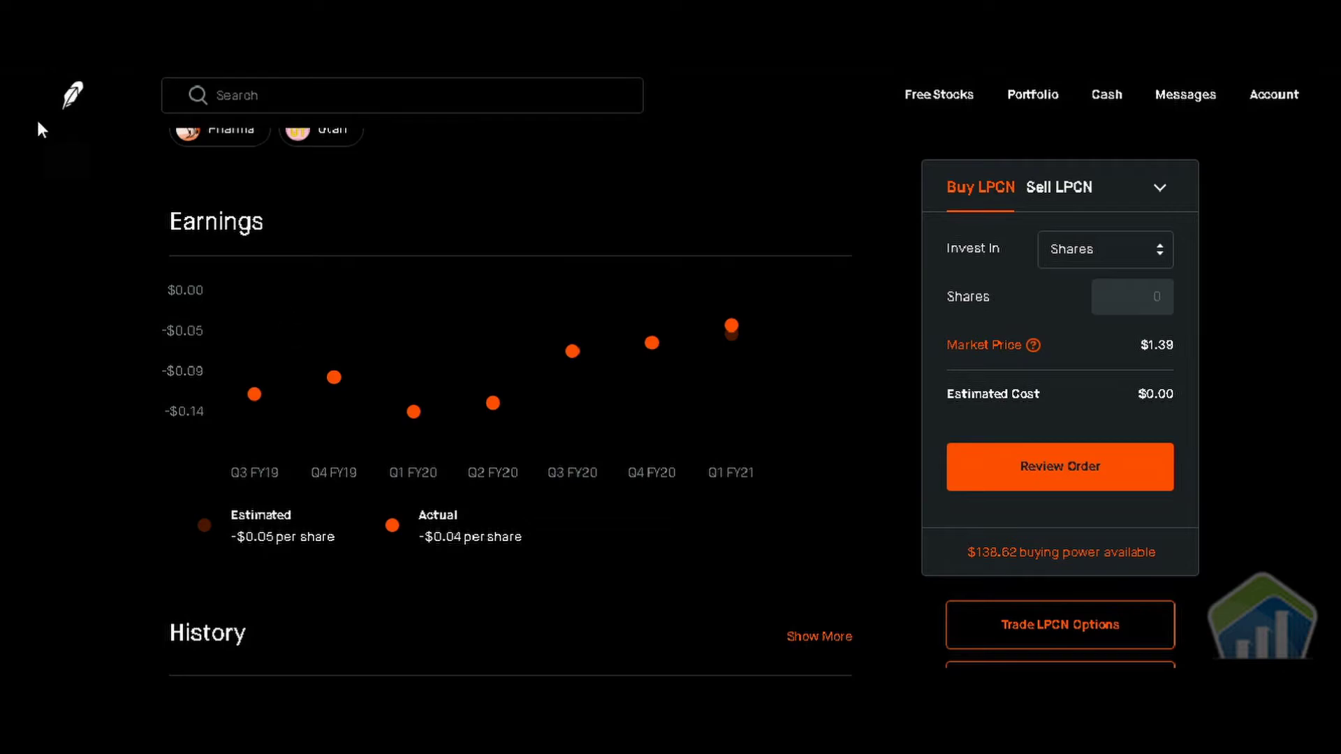
scroll(163, 461, up, 15)
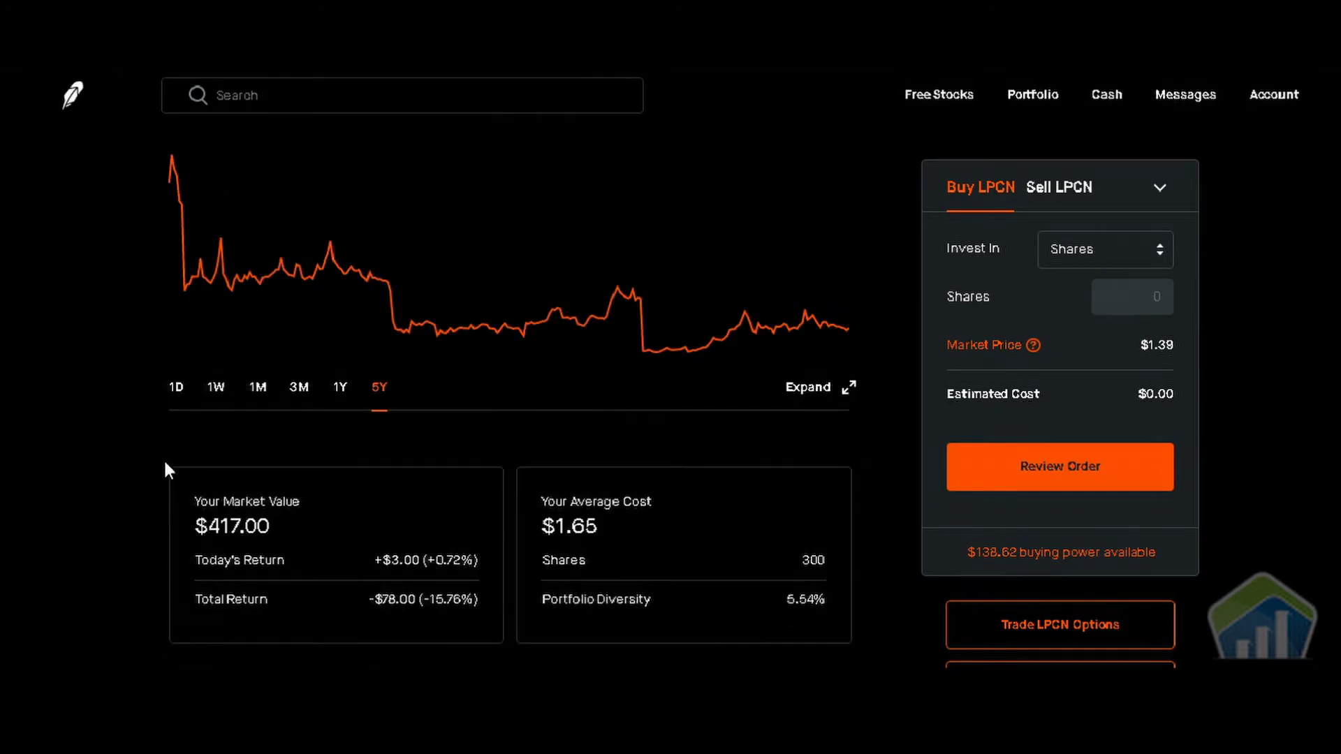
scroll(381, 632, down, 2)
triple_click(387, 510)
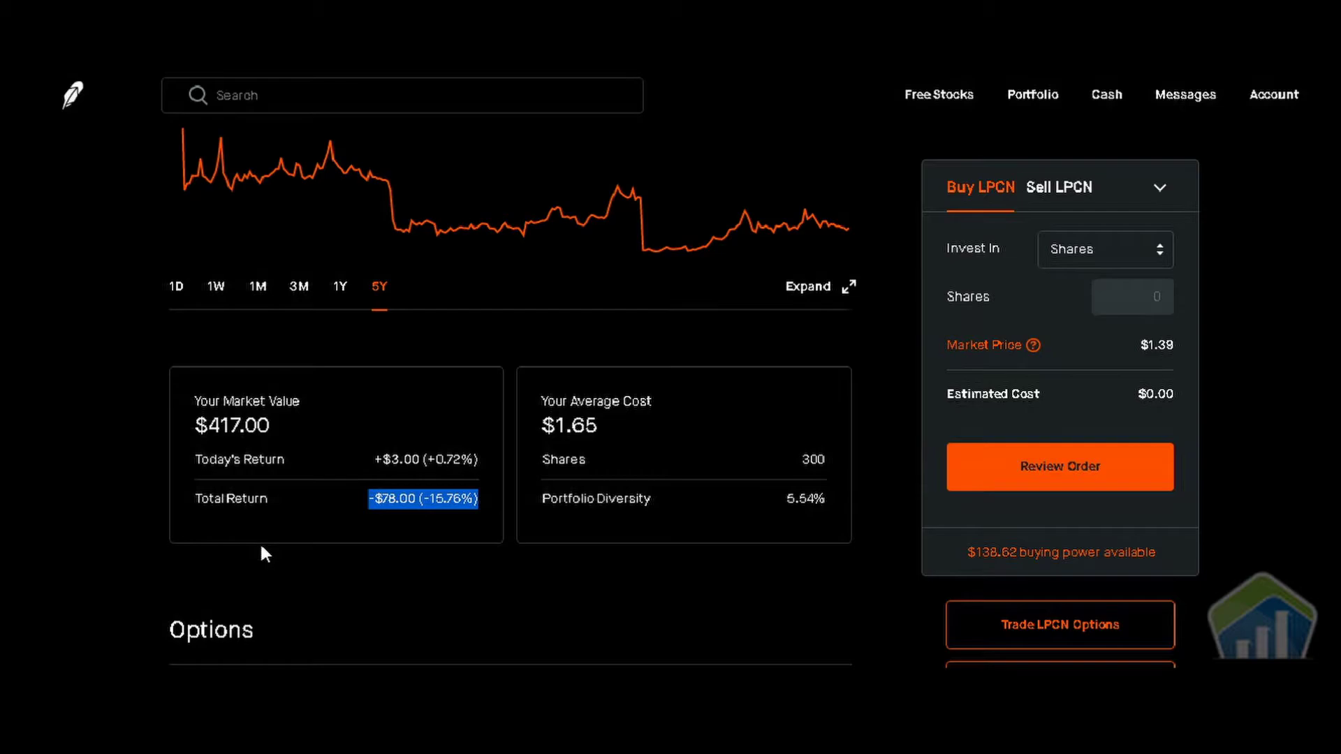
click(145, 534)
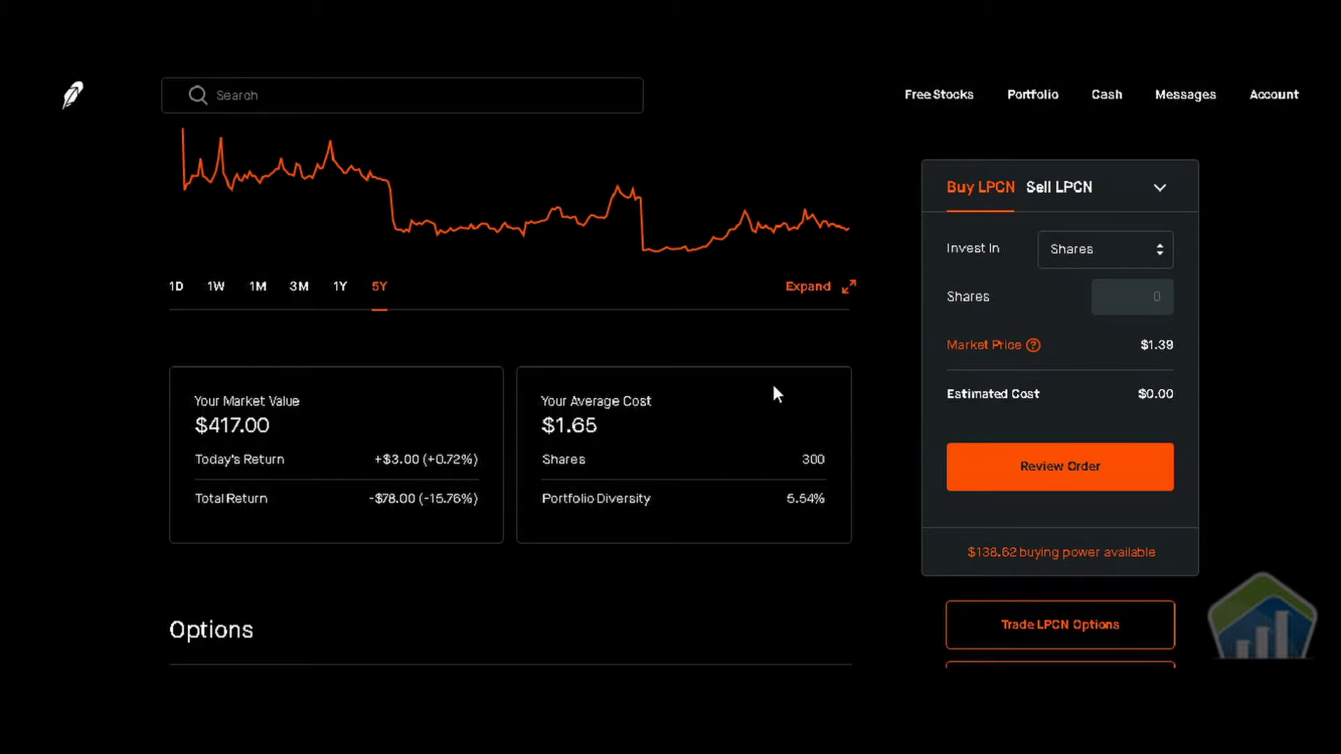
Switch to the Option Cost Basis Sheet and open the calculator over it.
scroll(761, 382, up, 2)
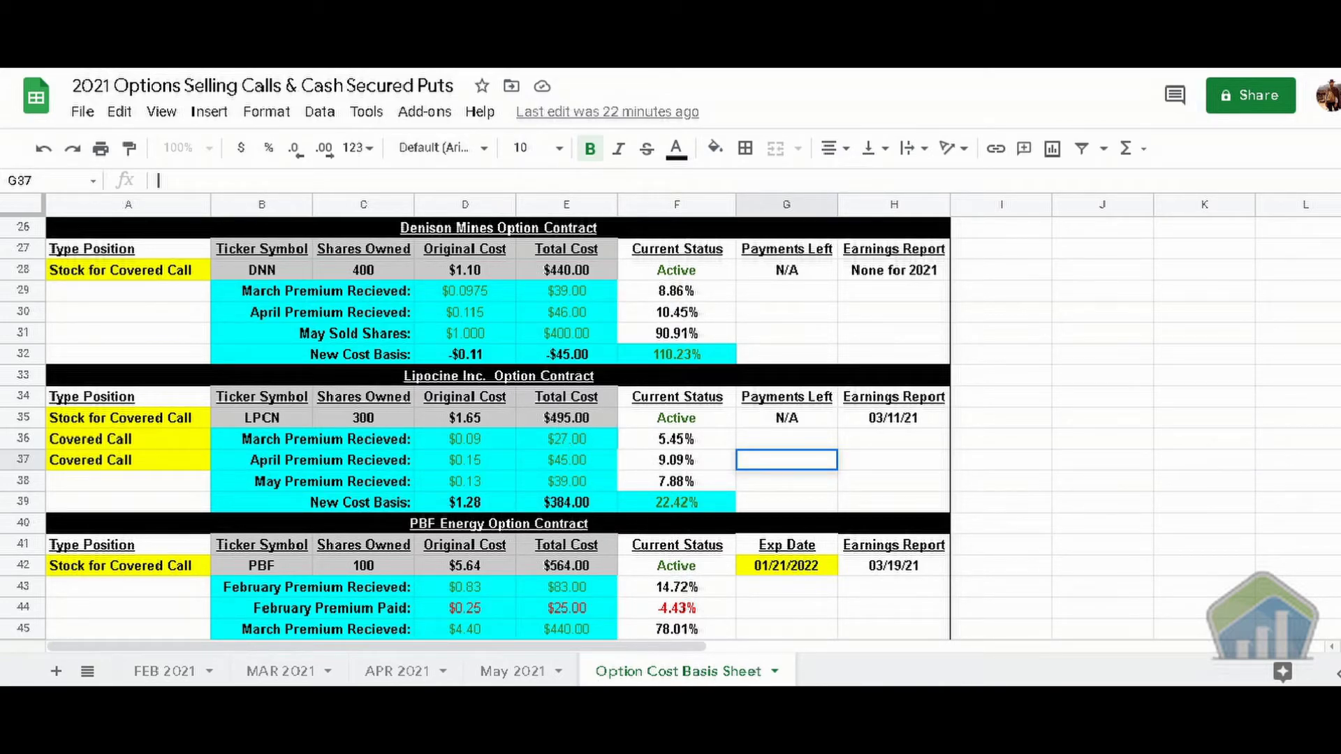
click(701, 698)
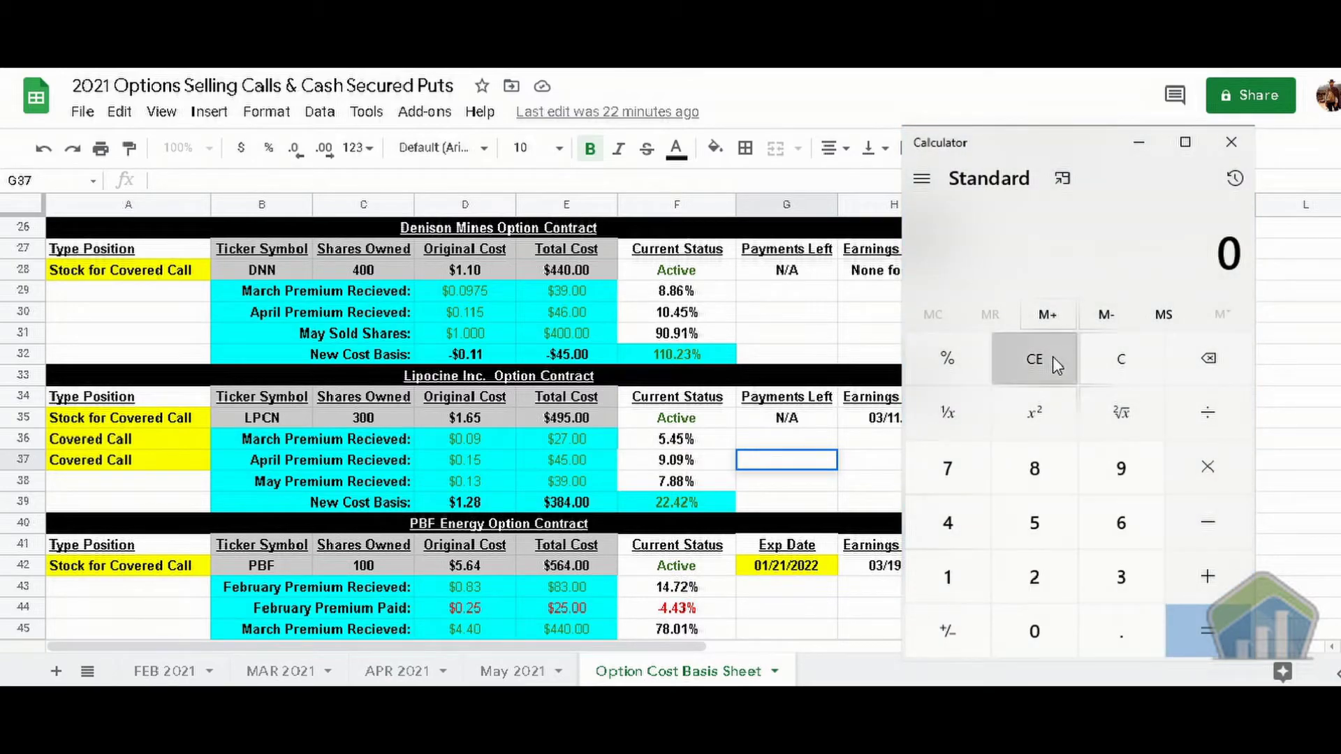
click(948, 586)
click(1124, 631)
click(1040, 534)
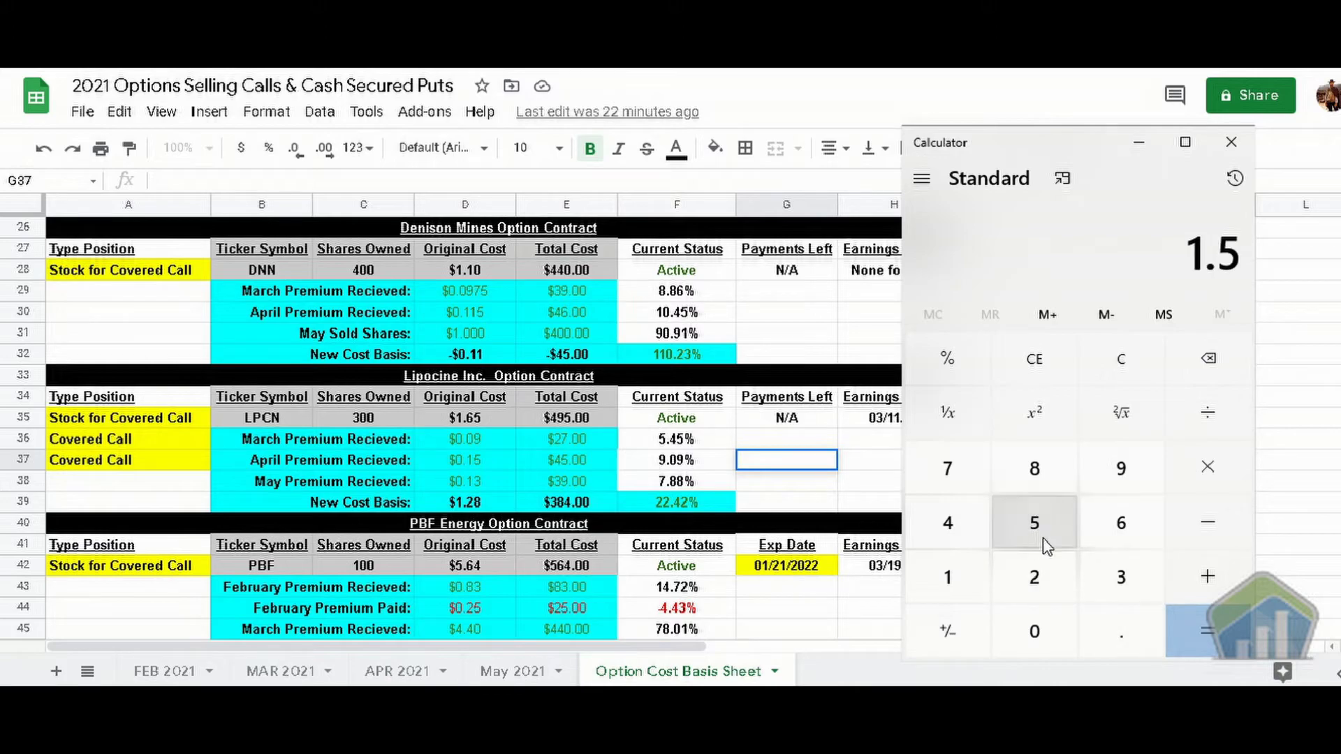
click(1045, 634)
click(1200, 469)
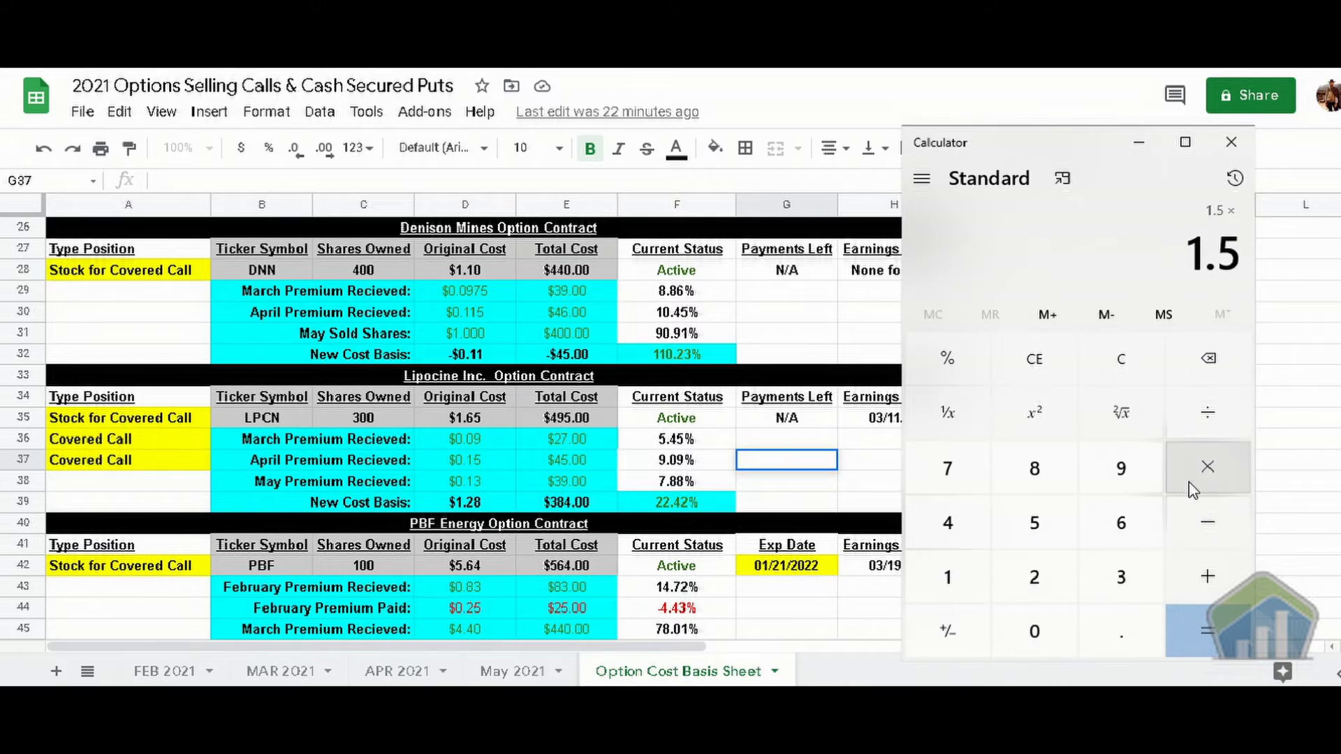
click(1123, 581)
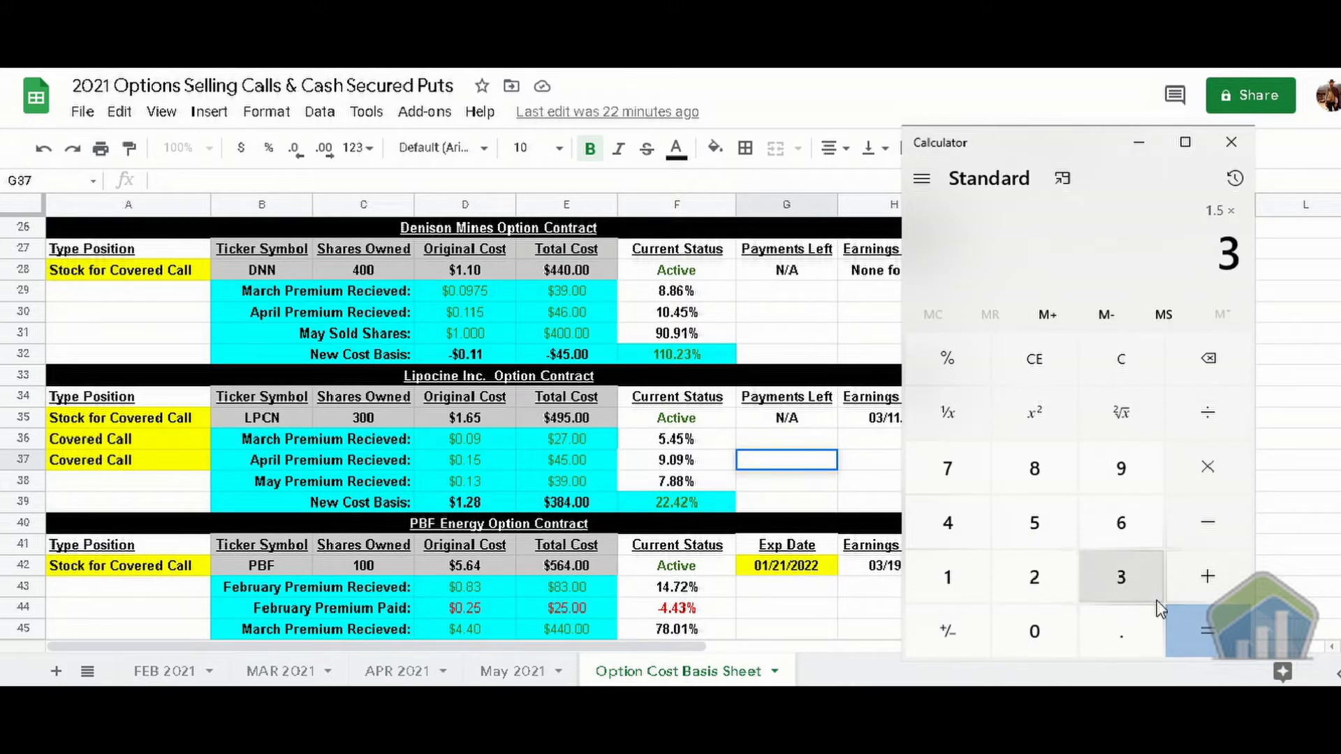
click(1191, 627)
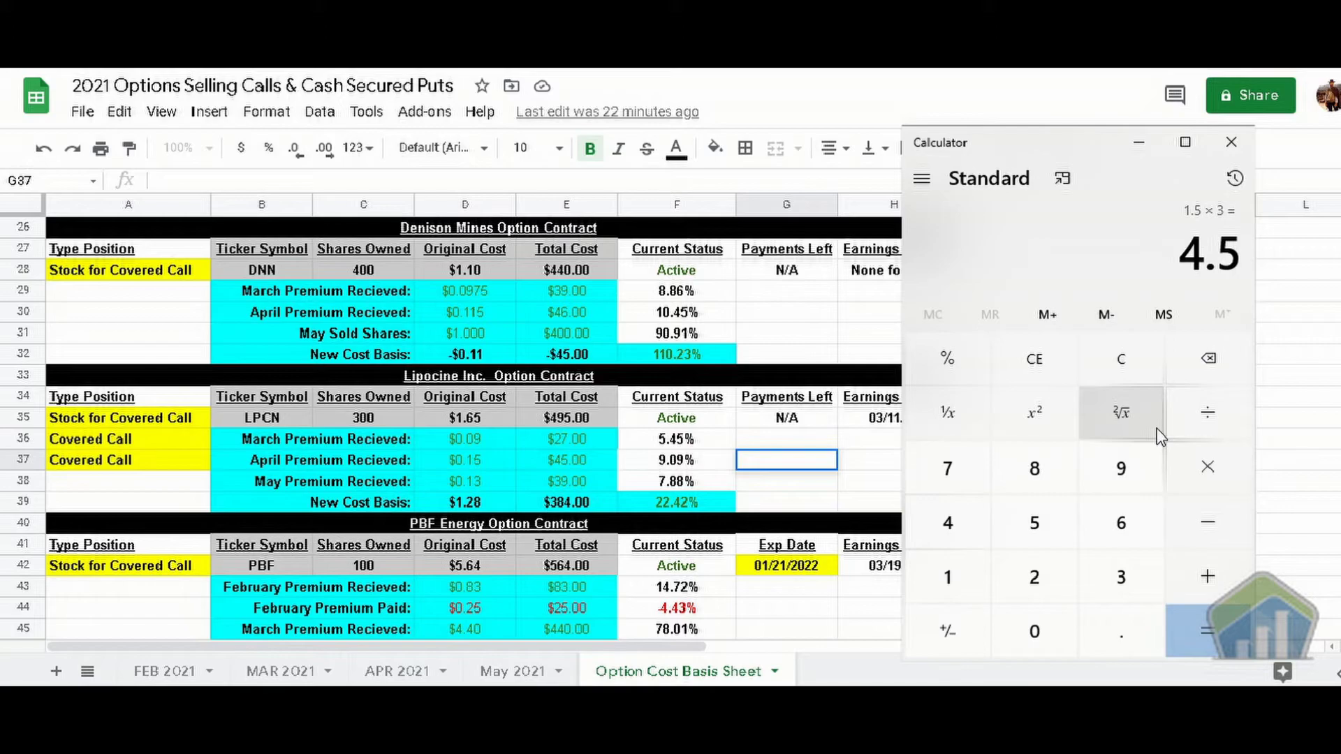
click(1034, 359)
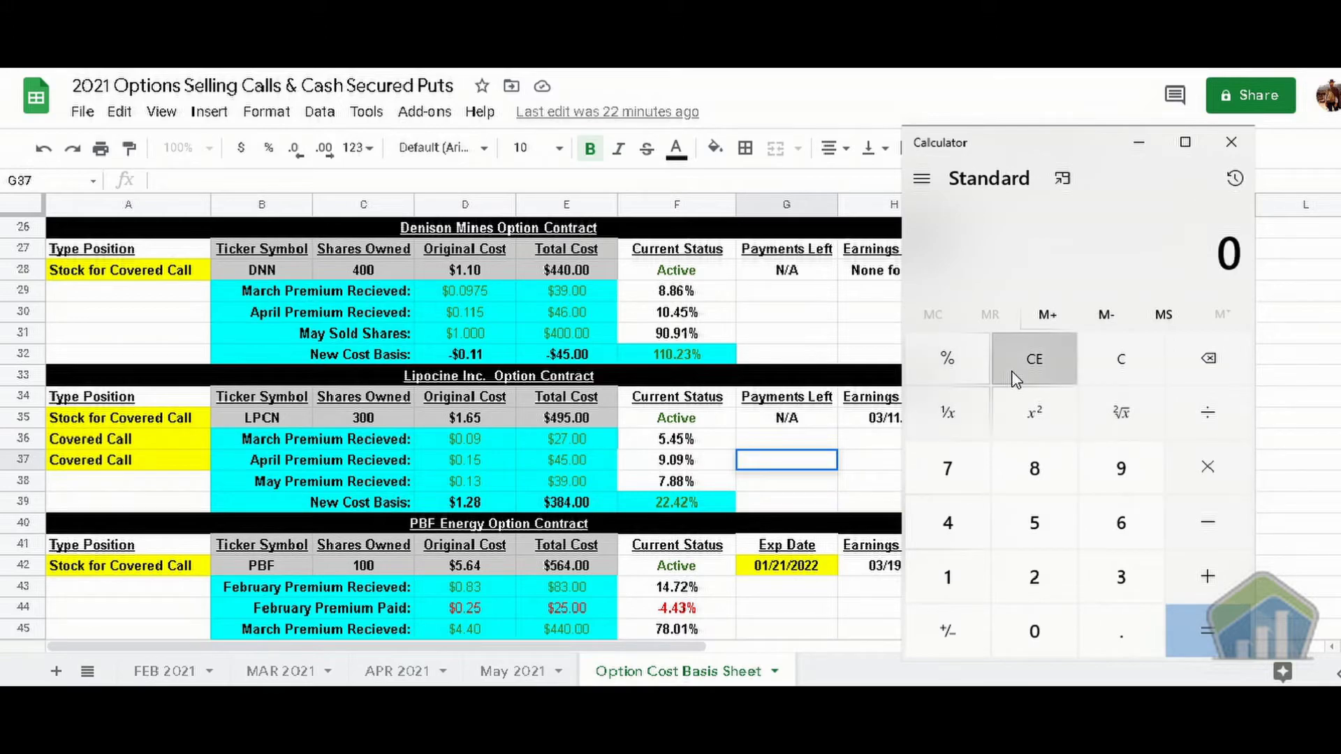
Multiply 150 by 3 in the calculator to get the sale value of the Lipocine shares at the strike price.
click(936, 597)
click(1027, 523)
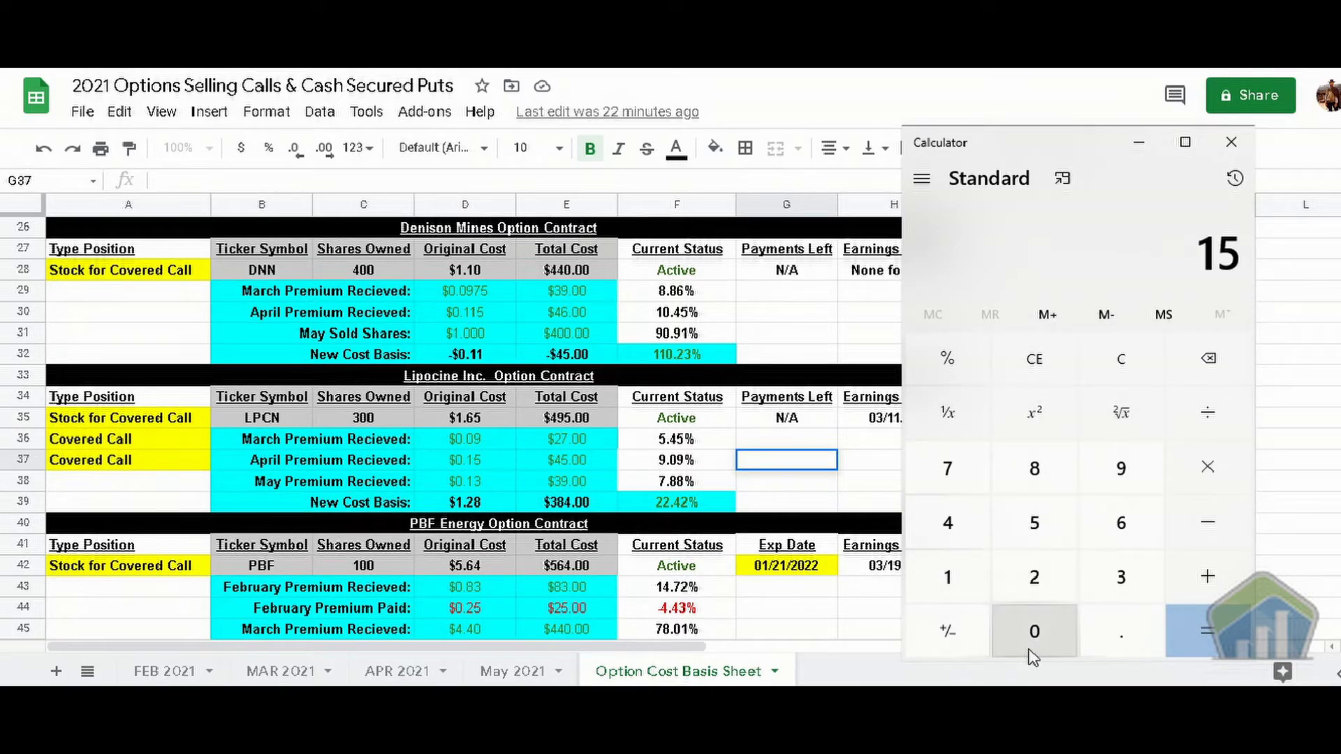
click(1032, 632)
click(1180, 482)
click(1120, 580)
click(1202, 629)
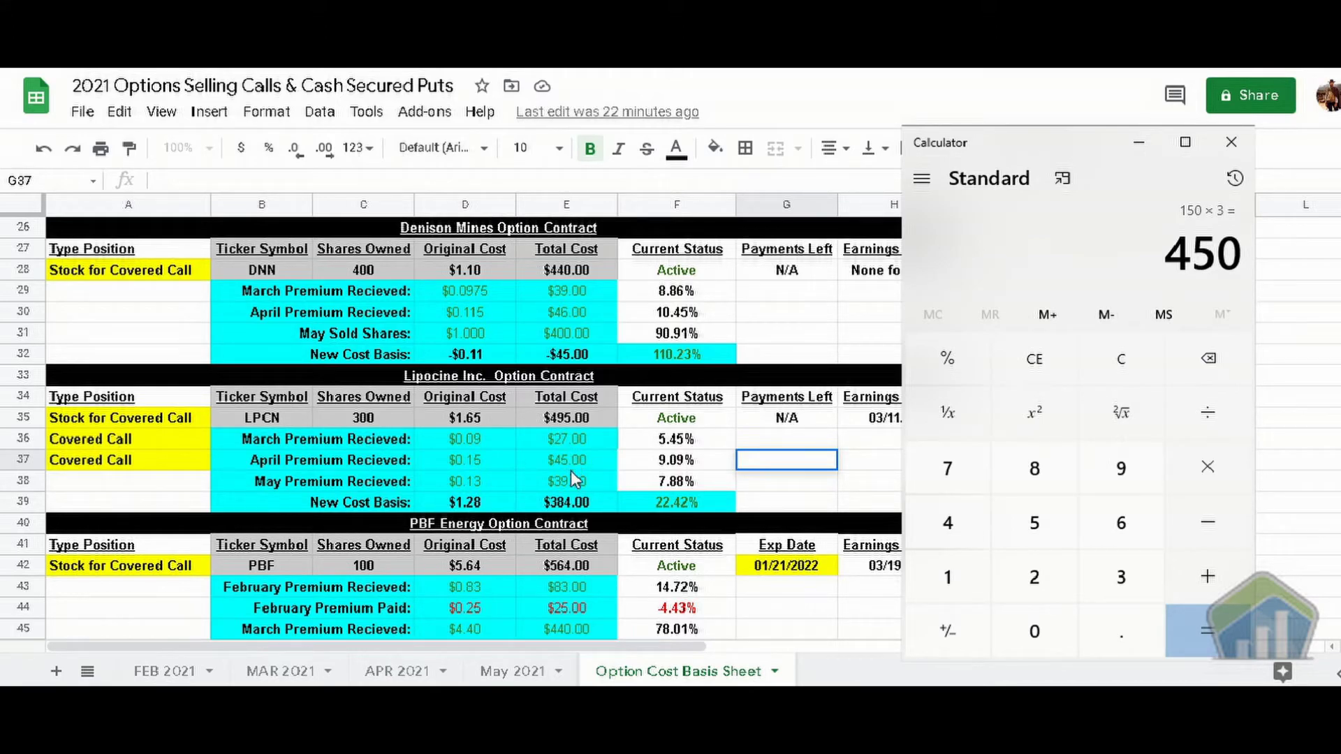
Add the March, April and May Lipocine premiums of 27, 45 and 39 to the share sale value.
click(1207, 576)
text(27)
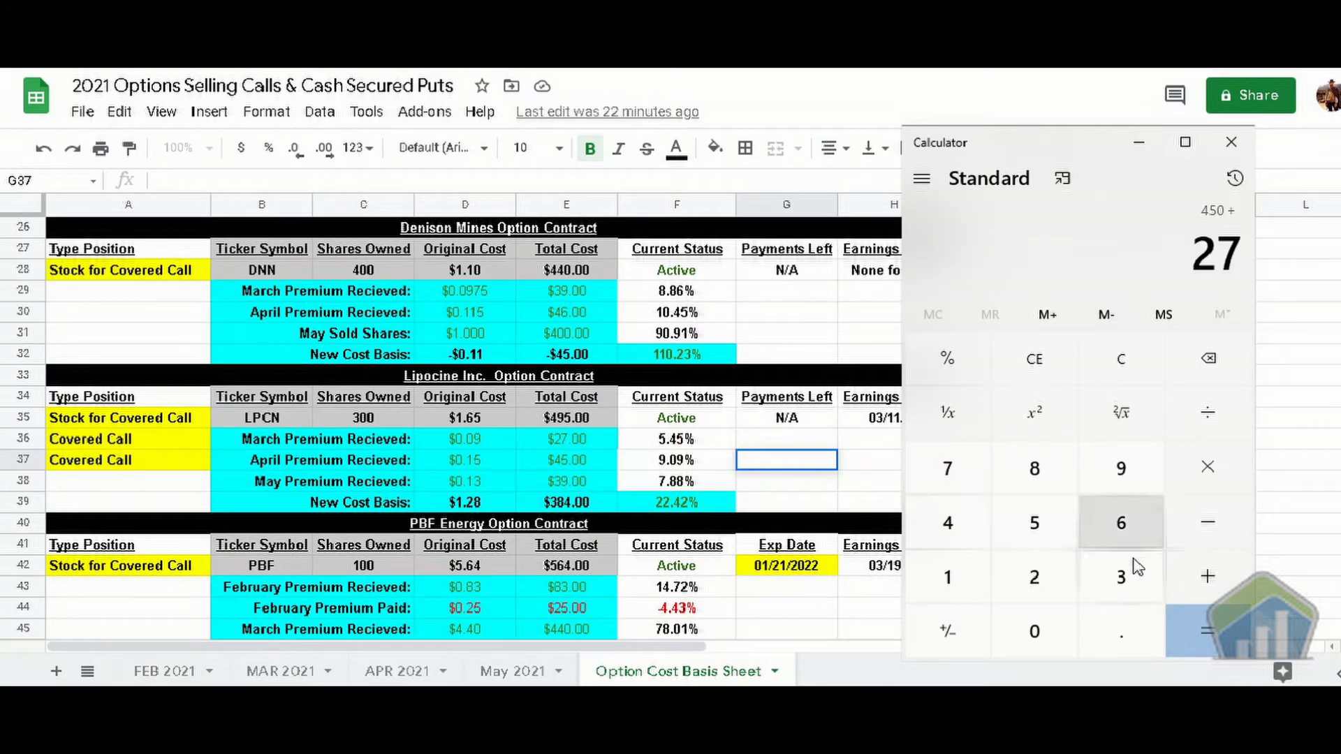
click(1205, 591)
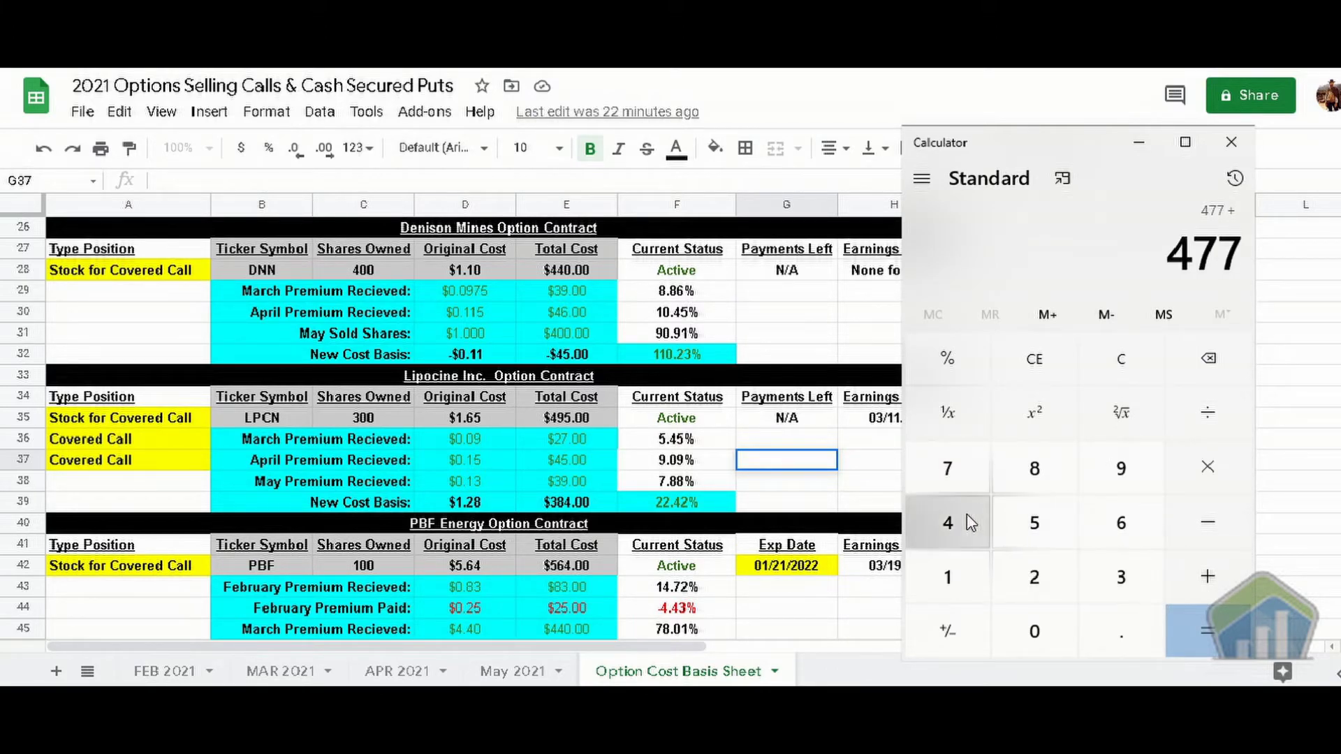
click(966, 515)
click(1031, 535)
click(1205, 574)
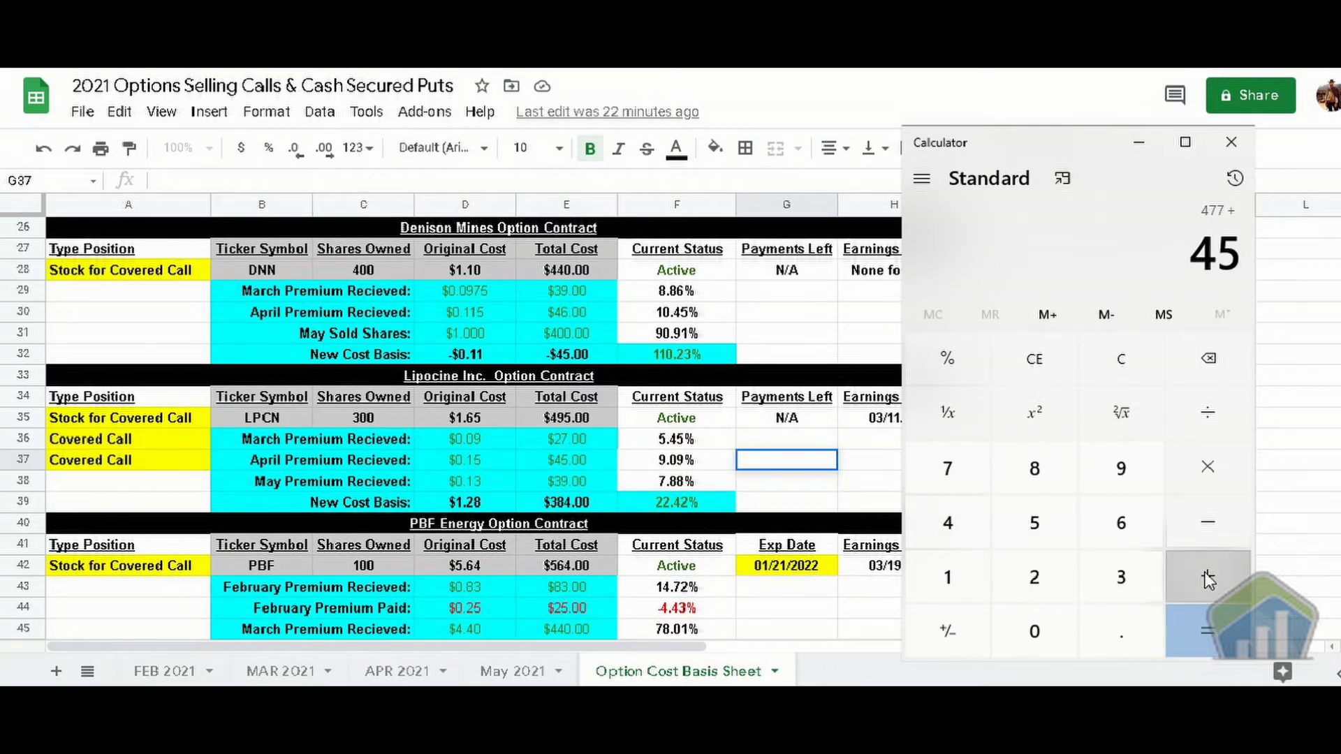
click(1135, 576)
click(1122, 469)
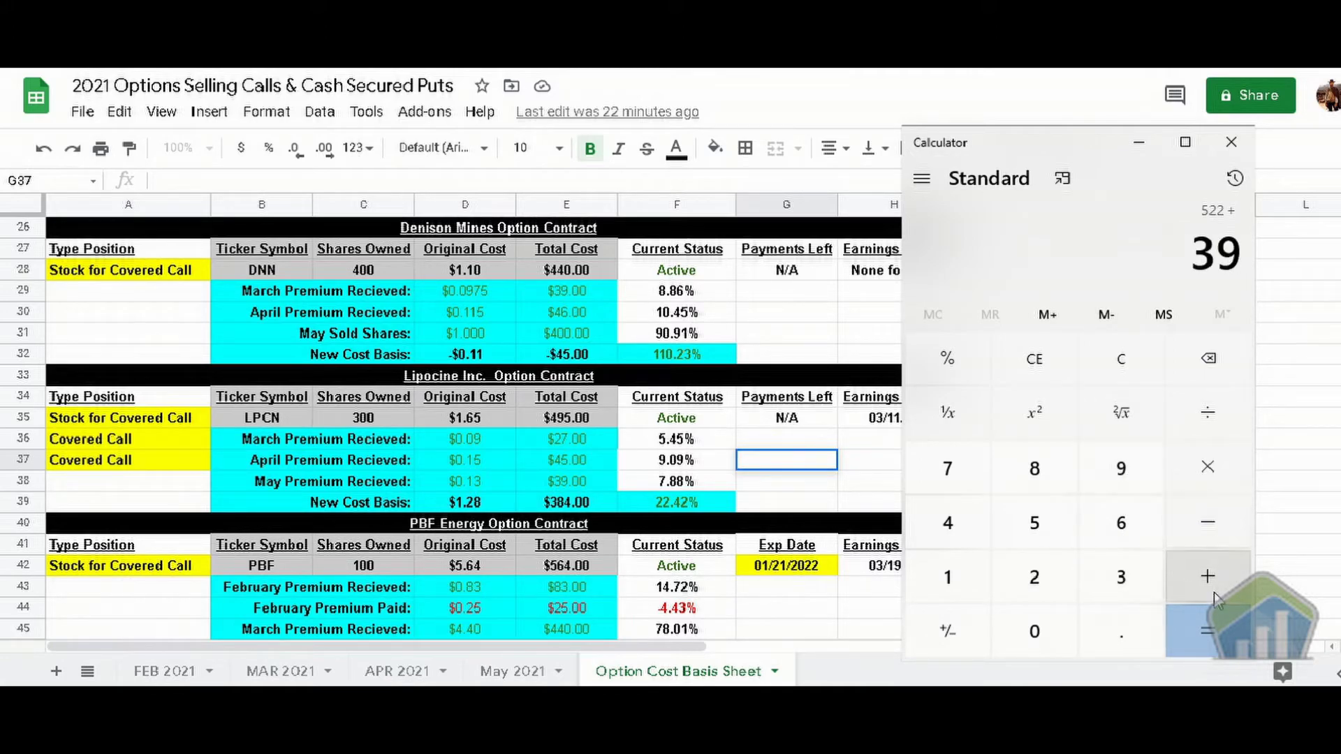
click(1209, 630)
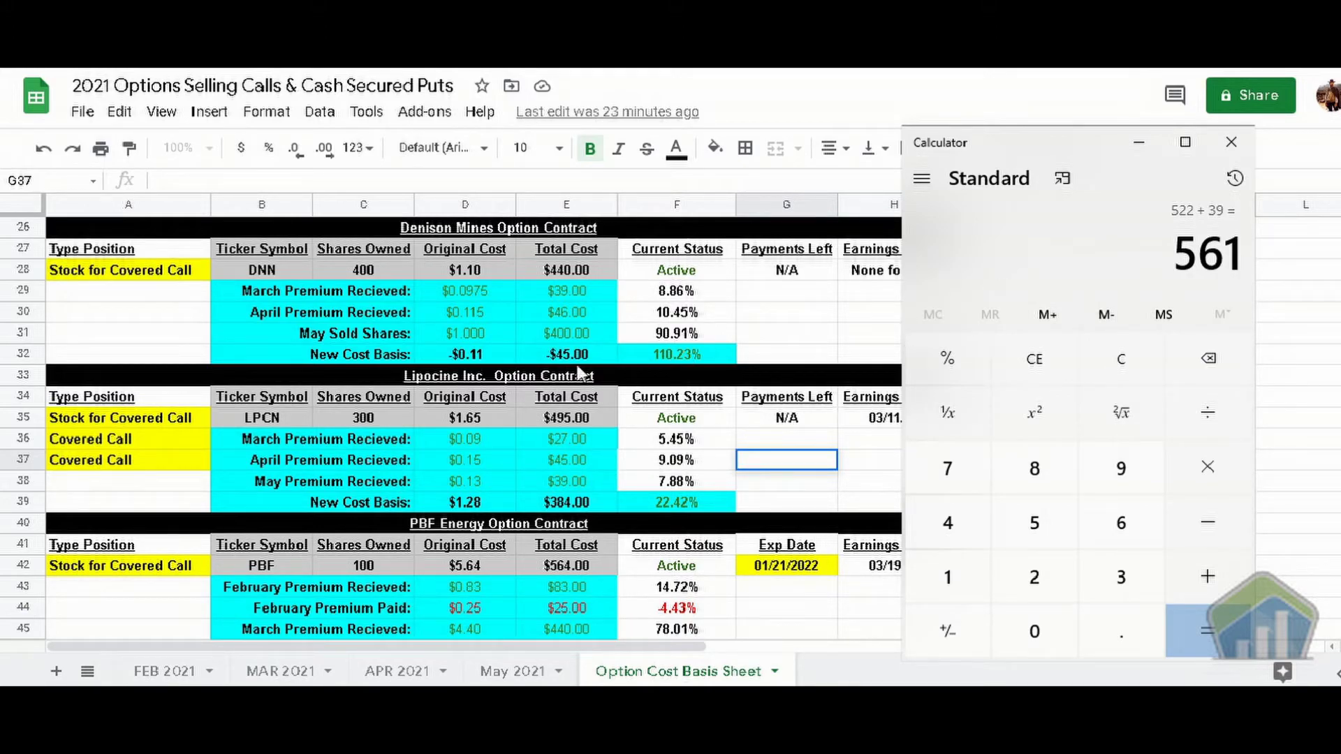
Subtract the original Lipocine share cost of 495 from the running total, then close the calculator.
click(1198, 534)
click(951, 534)
click(1117, 463)
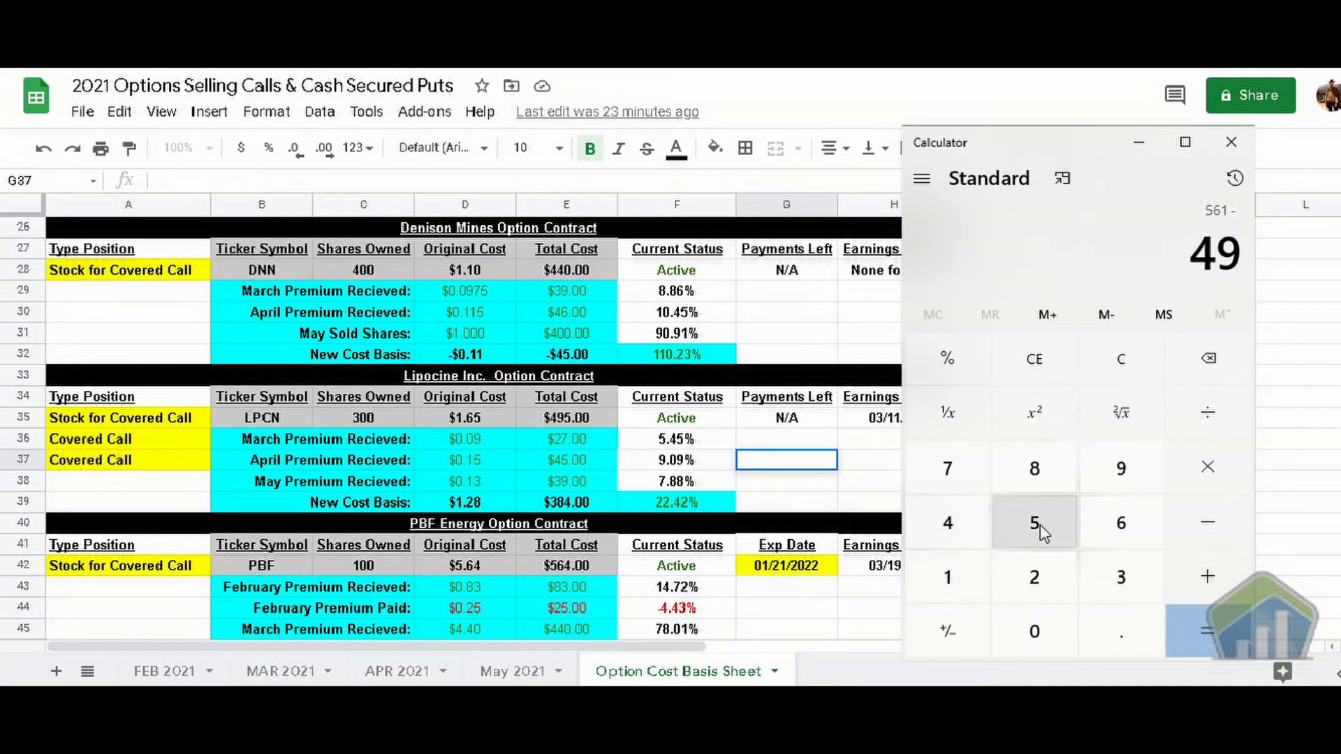
click(1036, 524)
click(1206, 634)
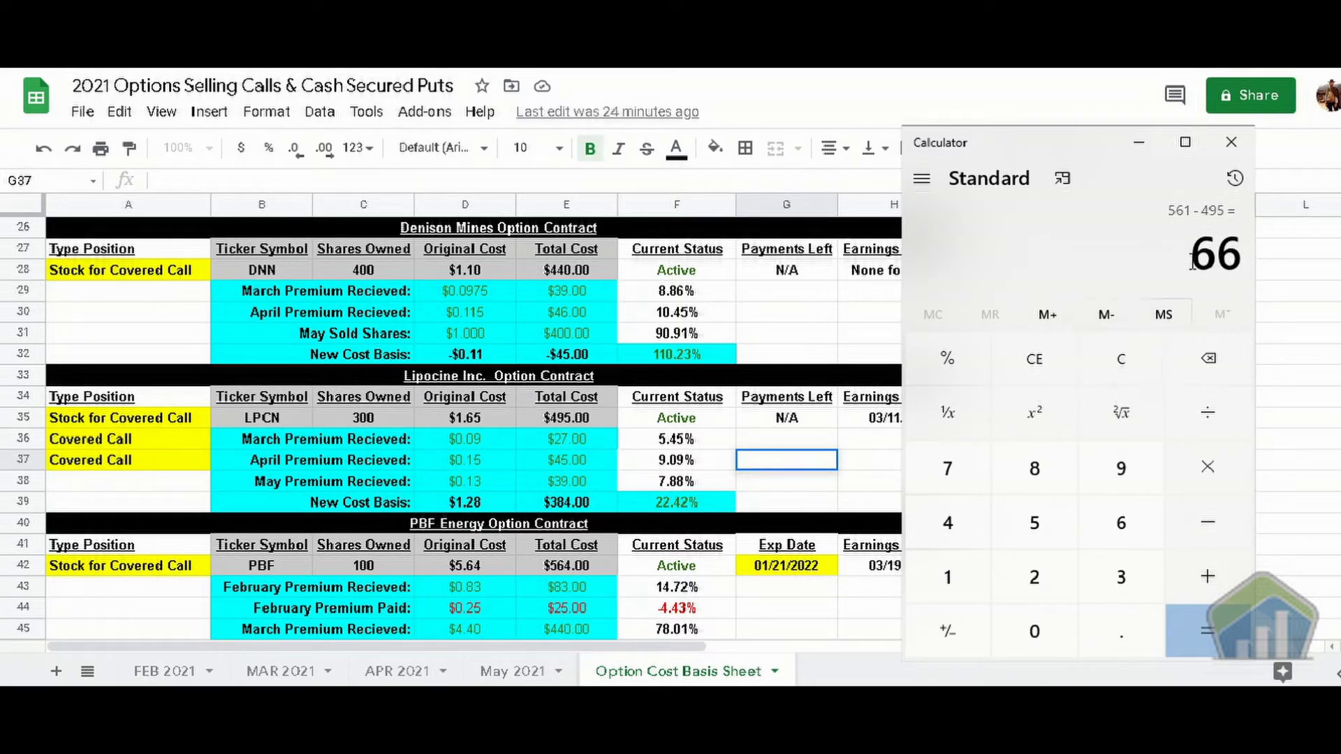
click(1230, 141)
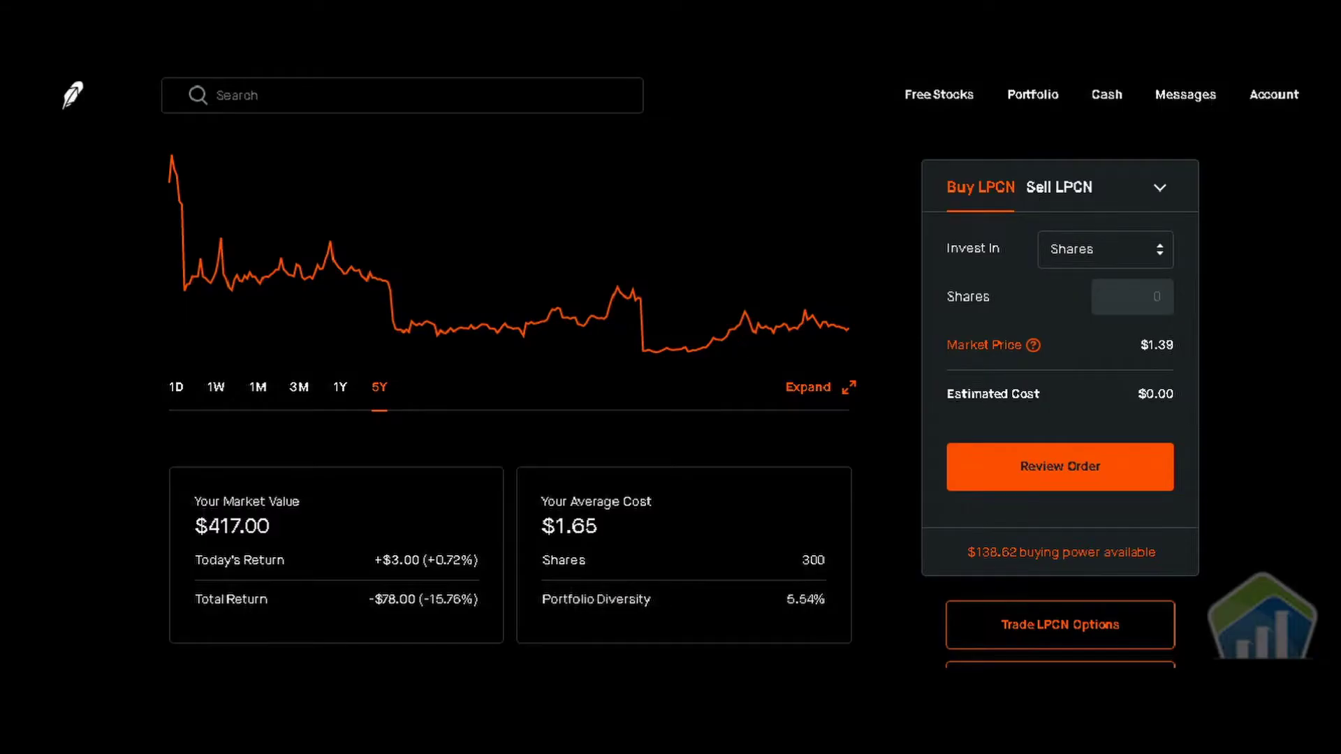
Return to the Lipocine stock page and open its options chain for trading.
scroll(656, 437, up, 2)
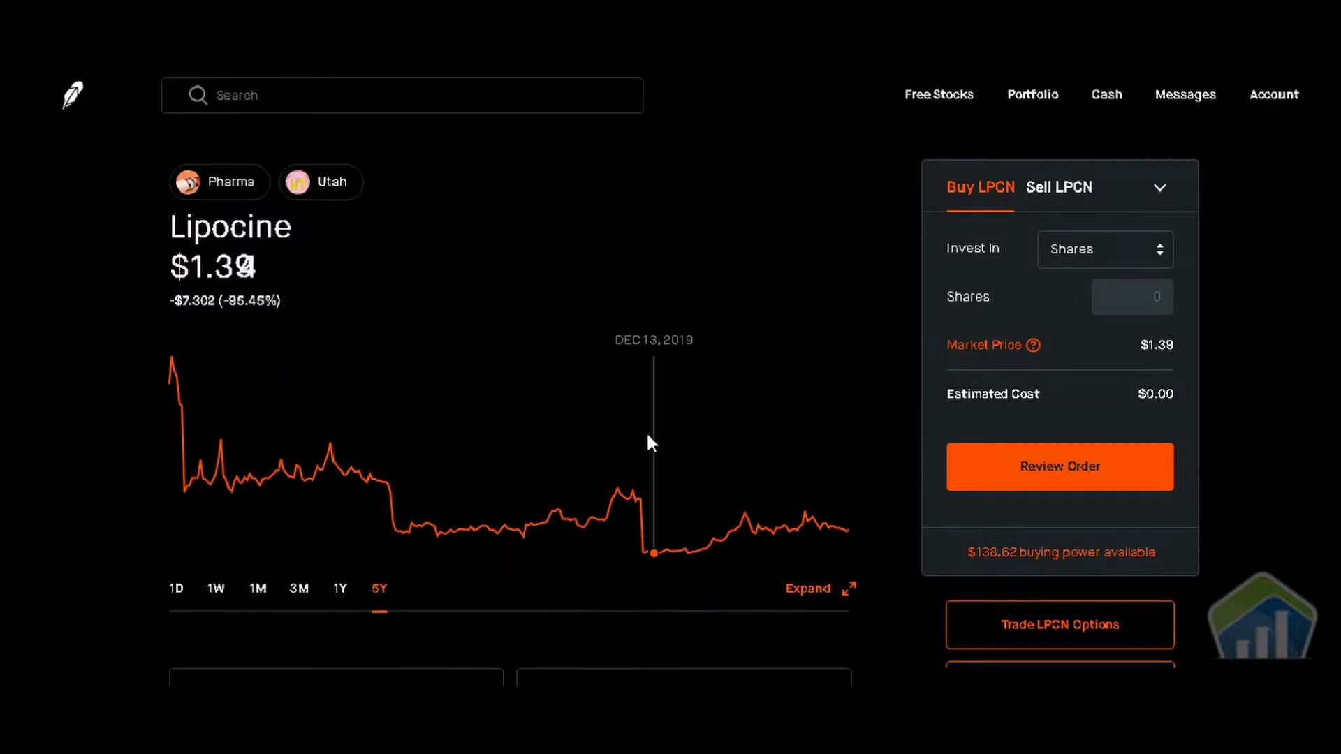
scroll(646, 430, down, 2)
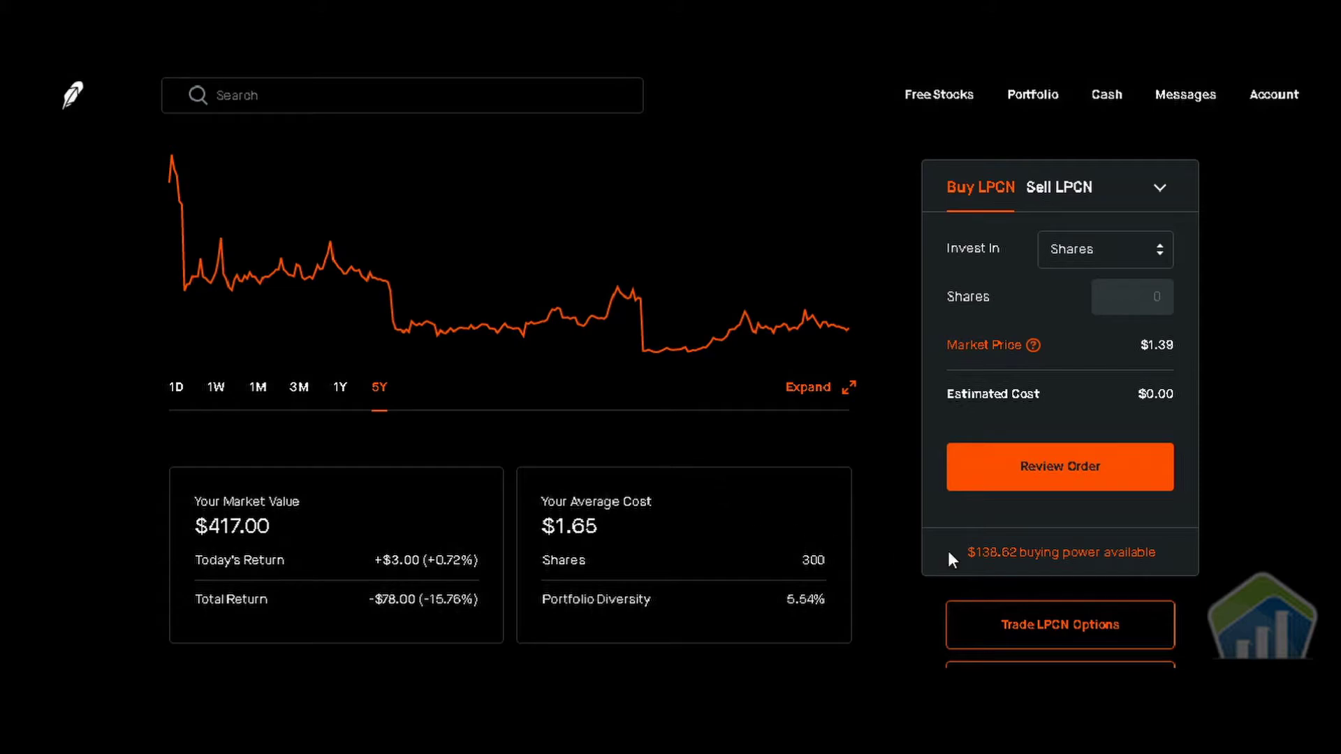
click(954, 627)
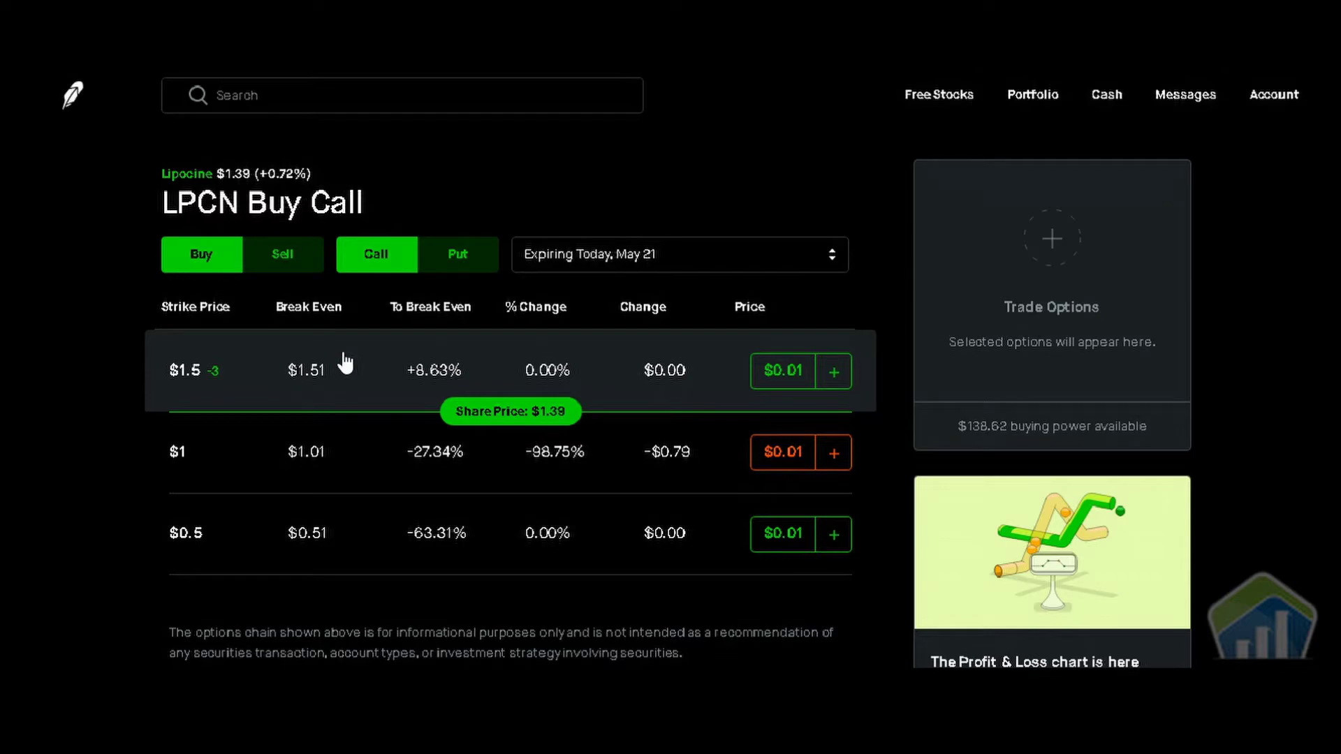
Select the $1.5 strike LPCN call expiring June 18 as a contract to sell.
click(275, 270)
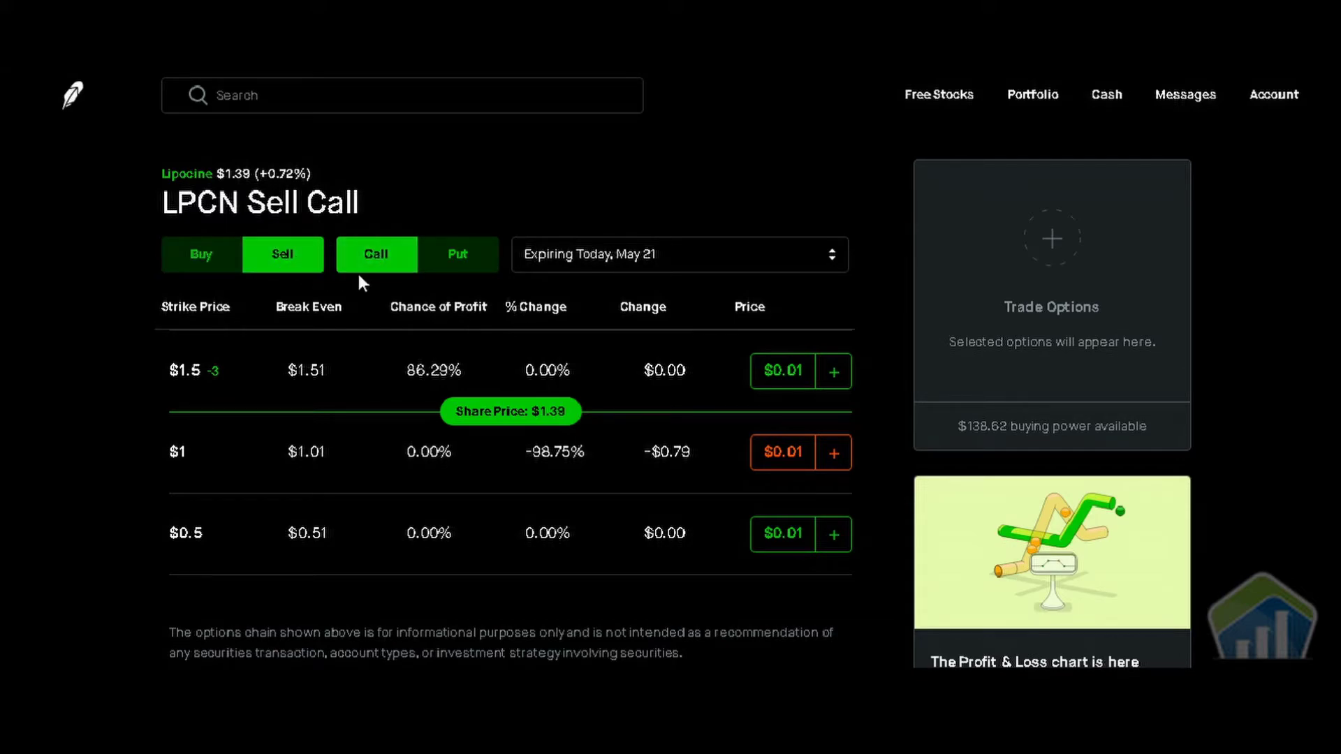
click(664, 254)
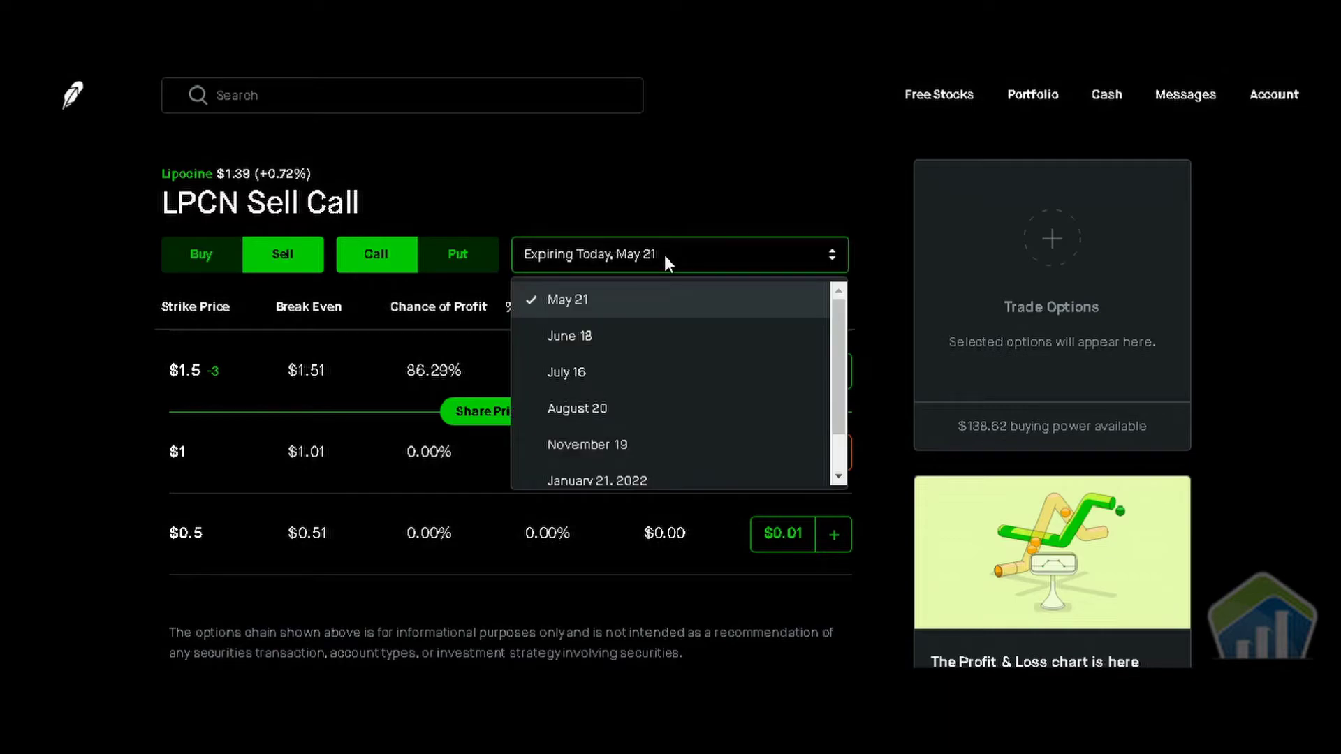
click(575, 334)
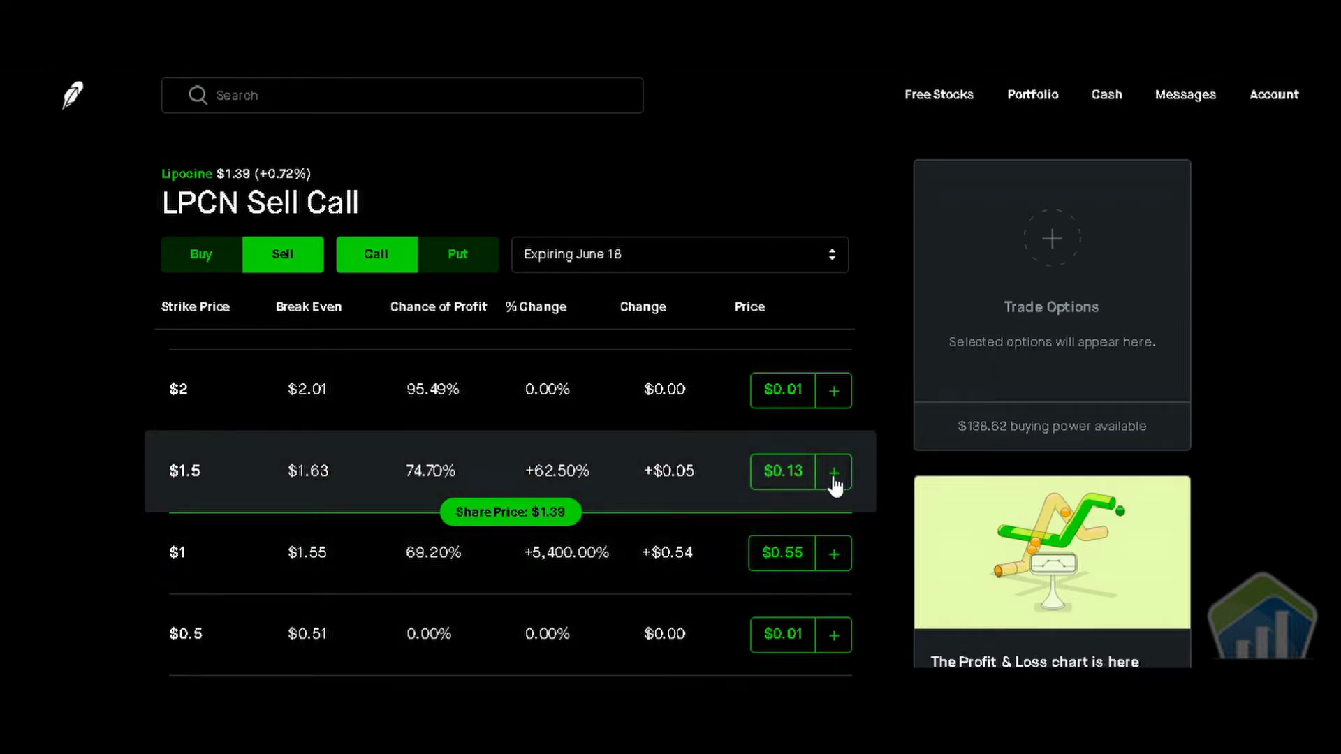
click(833, 472)
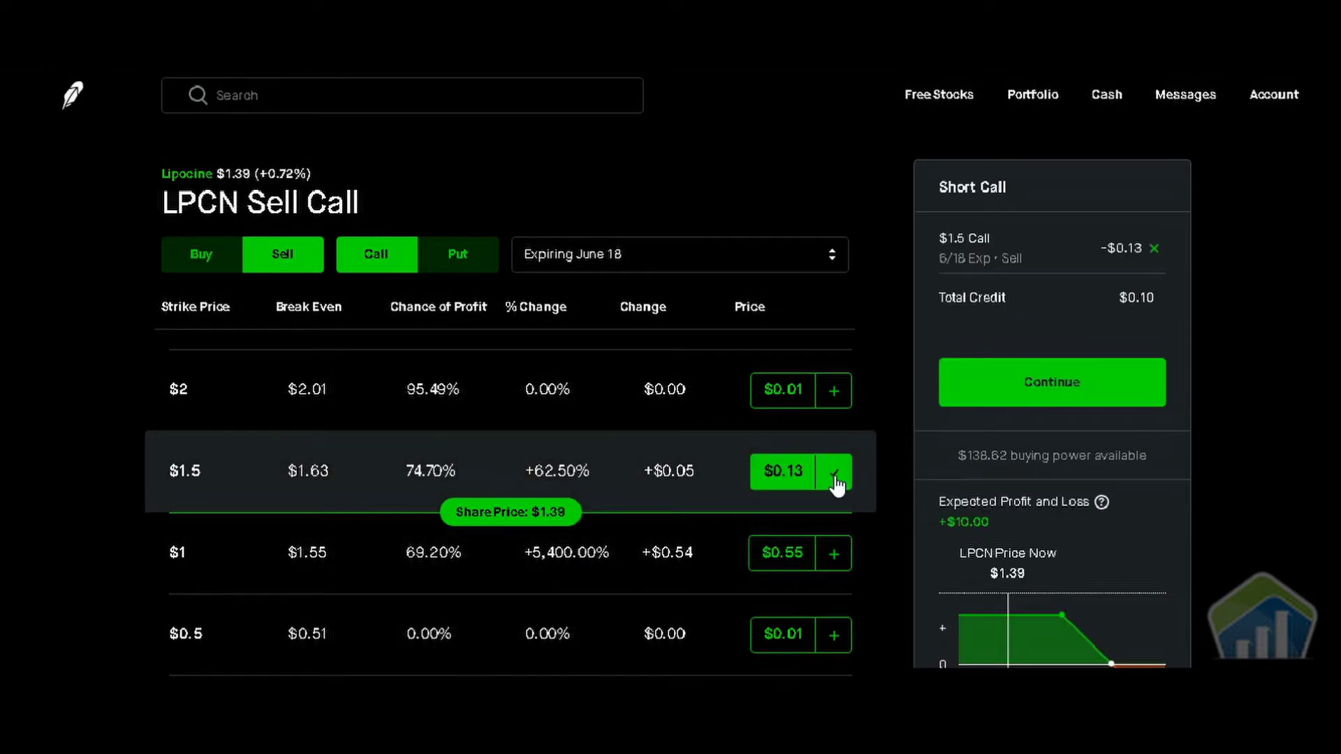